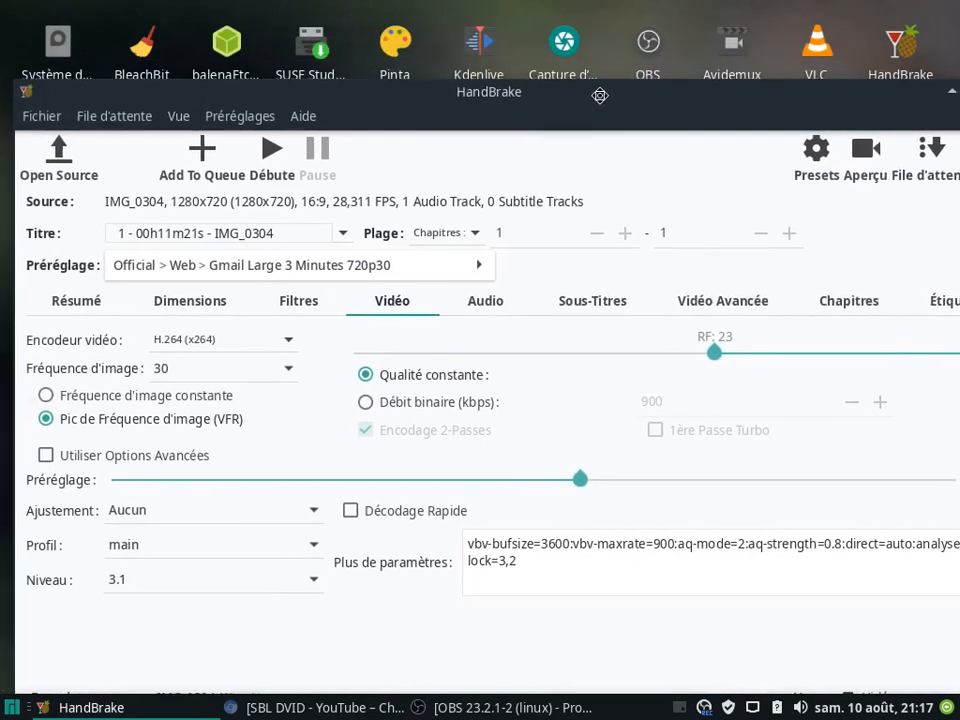
# Check the HandBrake version in the program's About information and close it.
pyautogui.click(358, 120)
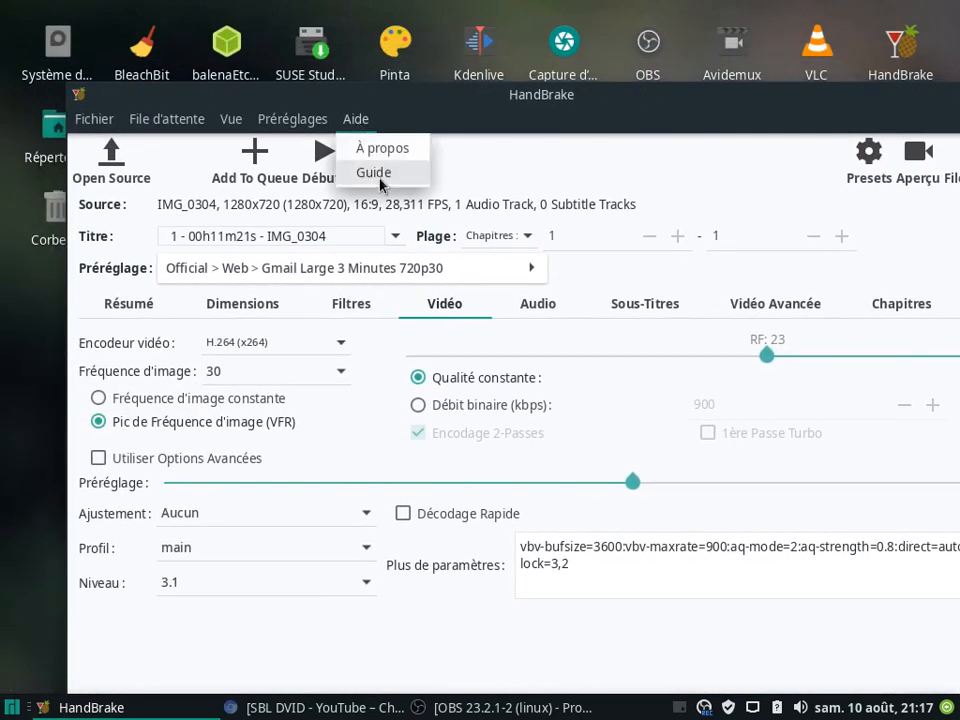
pyautogui.click(386, 148)
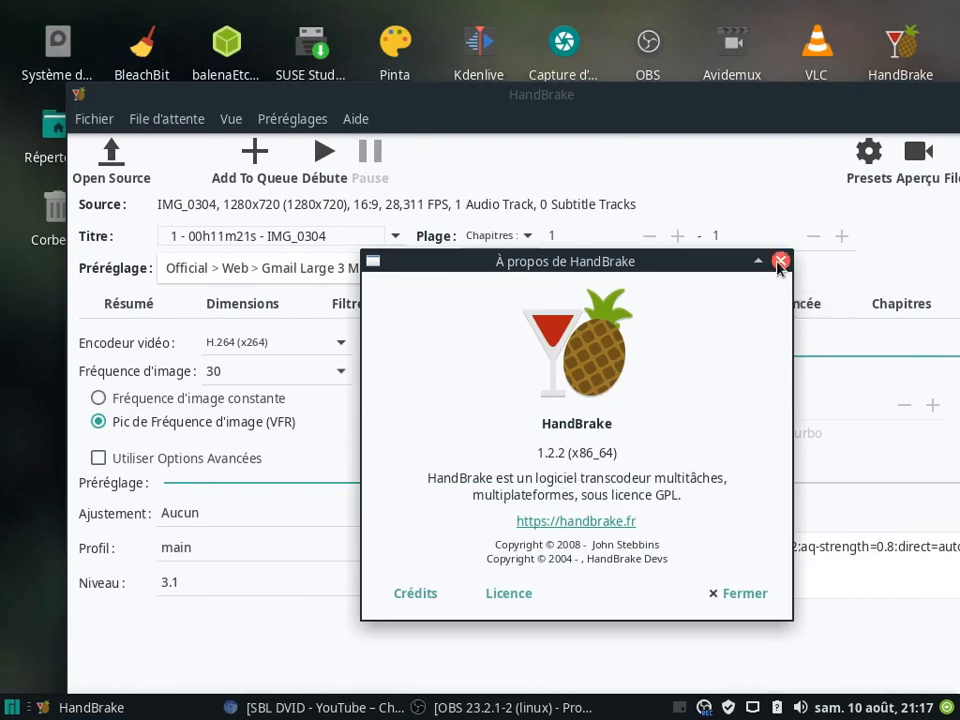
pyautogui.click(780, 263)
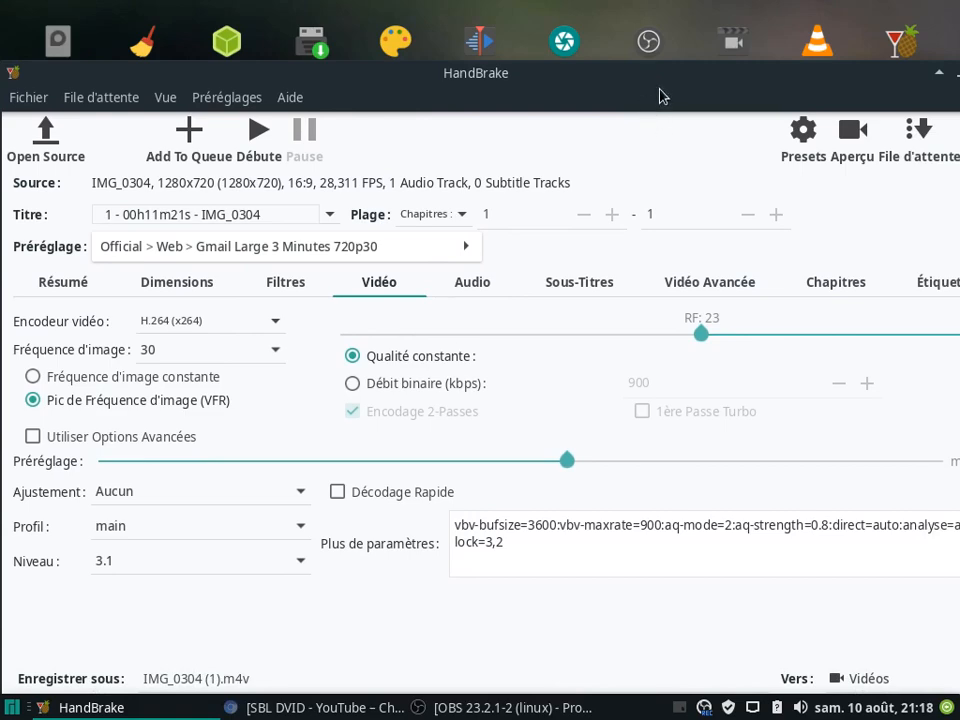
pyautogui.moveTo(661, 84); pyautogui.dragTo(669, 56)
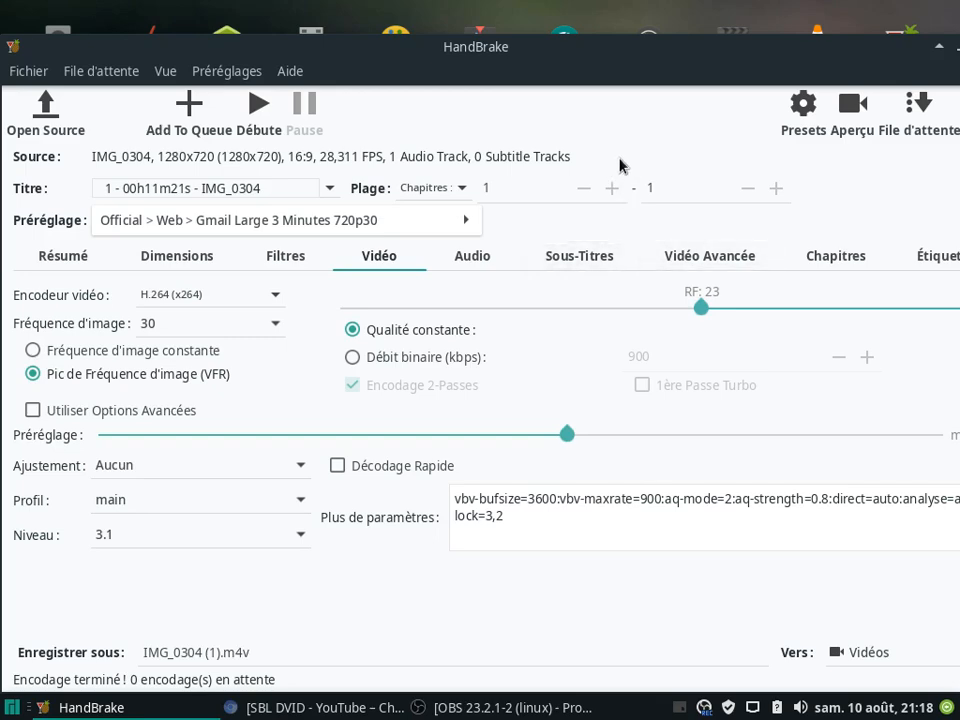
# Look at the video files in the home directory's Vidéos folder, then close the file manager.
pyautogui.doubleClick(650, 52)
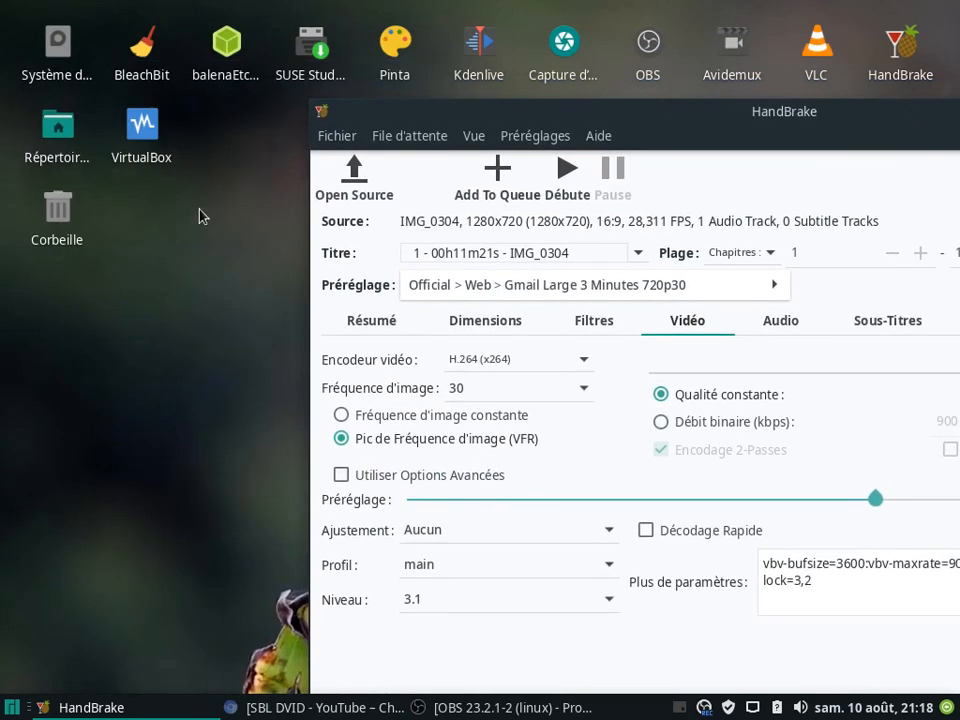
pyautogui.doubleClick(58, 128)
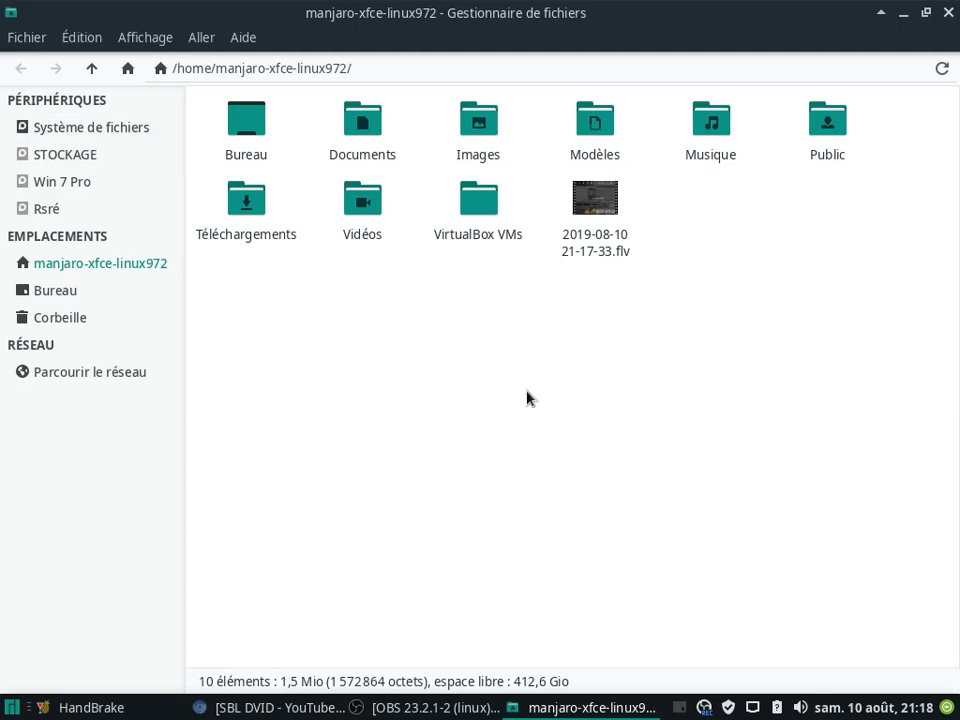
pyautogui.doubleClick(375, 221)
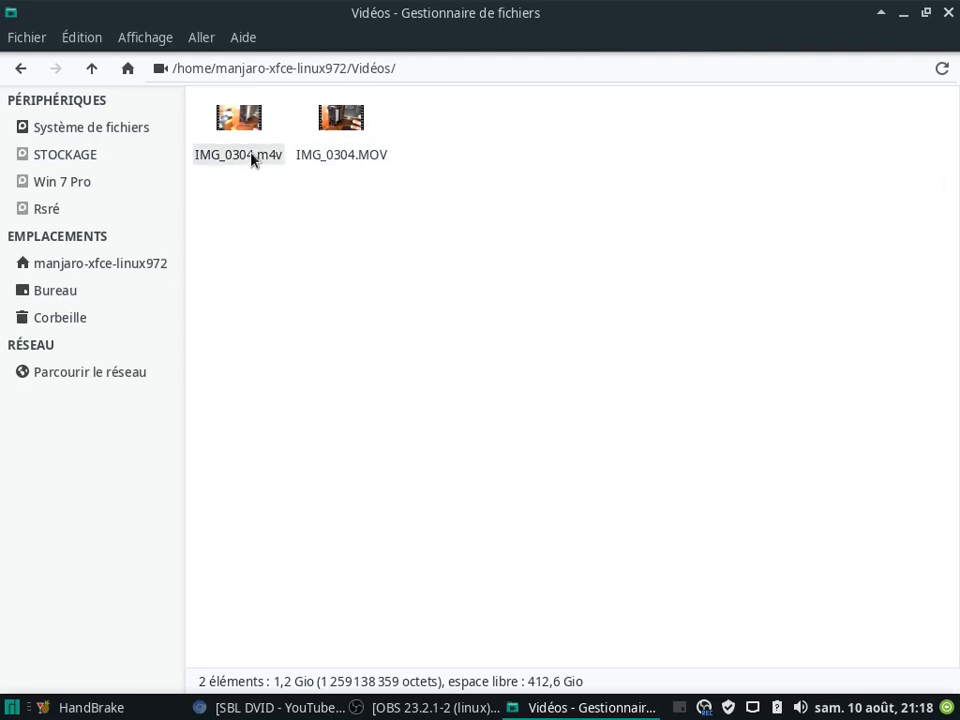
pyautogui.moveTo(757, 38); pyautogui.dragTo(669, 137)
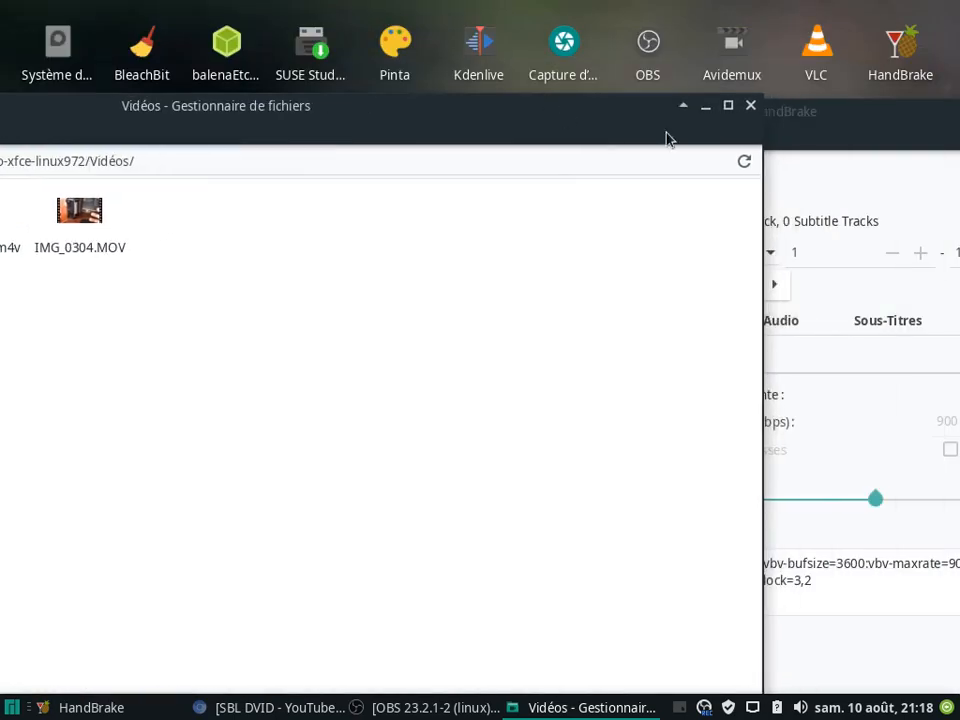
pyautogui.click(750, 103)
# Turn off the iPod/iTunes-compatible .m4v file extension for MP4 in HandBrake's general preferences.
pyautogui.moveTo(863, 119); pyautogui.dragTo(557, 38)
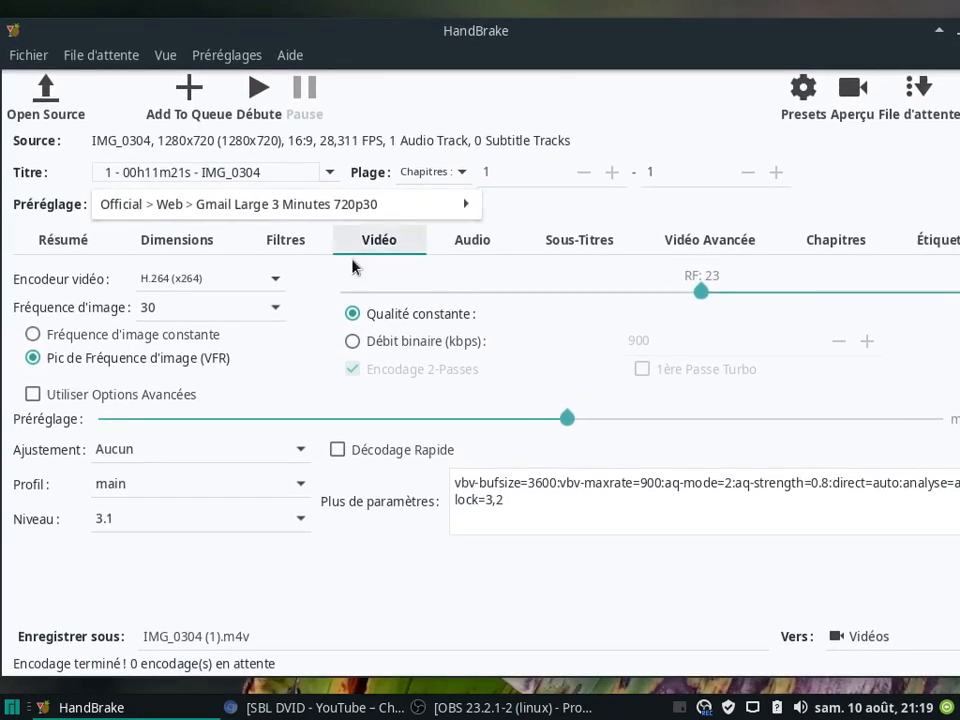
pyautogui.click(238, 57)
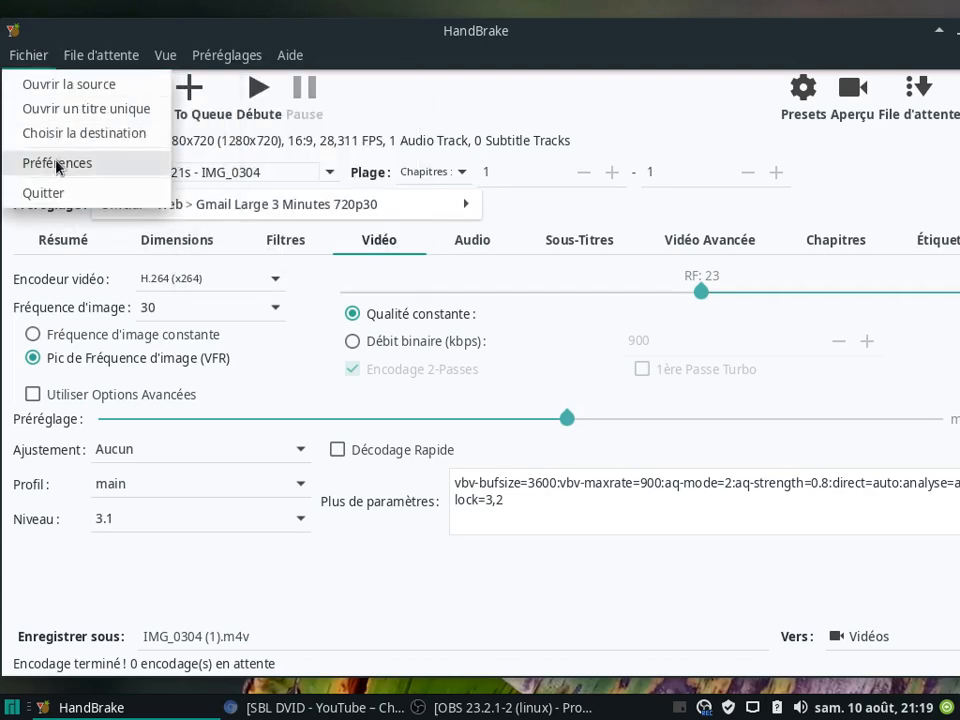
pyautogui.click(40, 163)
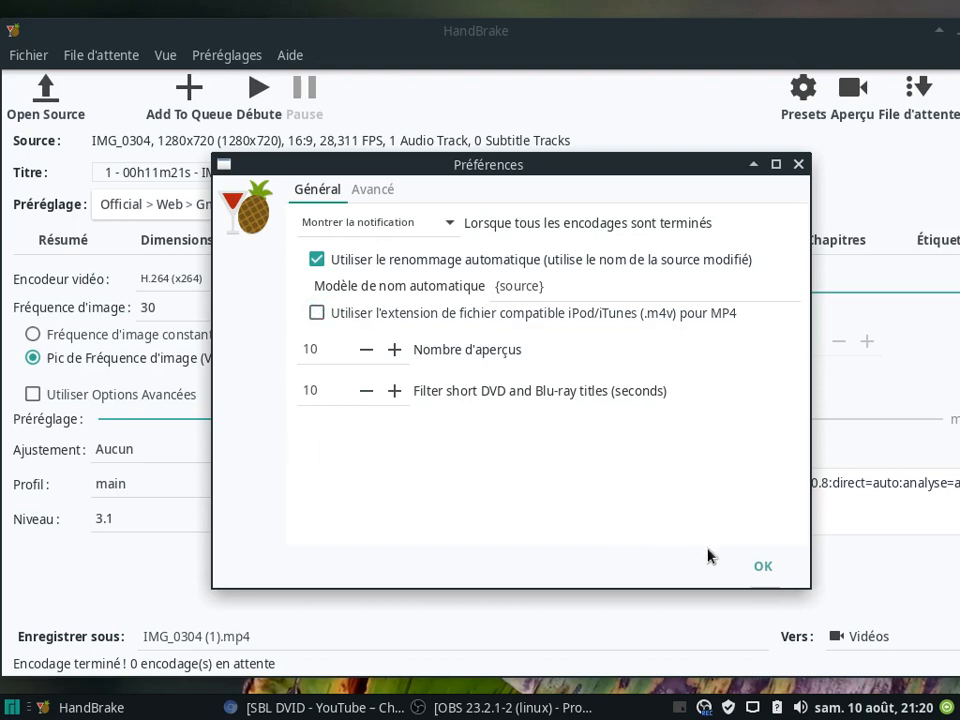
pyautogui.click(762, 566)
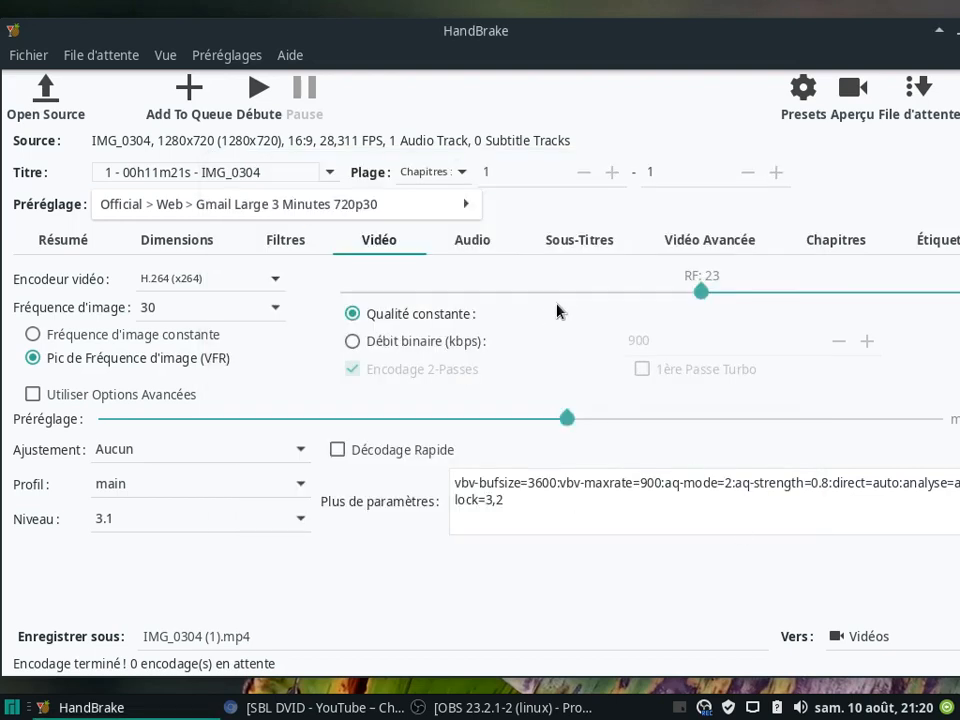
# Close HandBrake and launch it again from the desktop.
pyautogui.moveTo(831, 34); pyautogui.dragTo(797, 66)
pyautogui.click(825, 43)
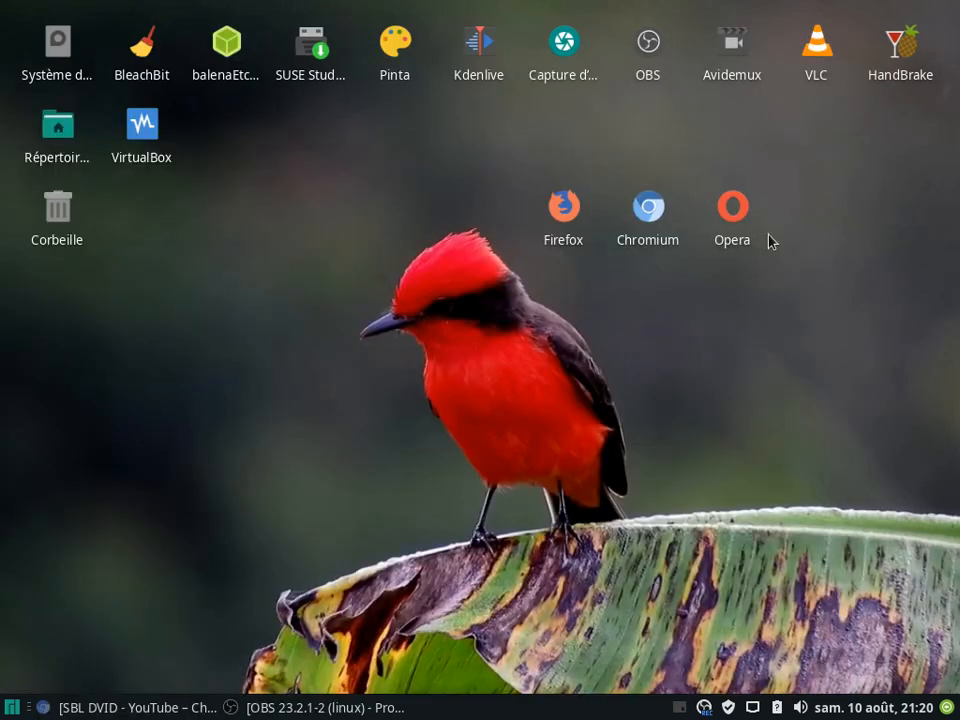
pyautogui.doubleClick(898, 45)
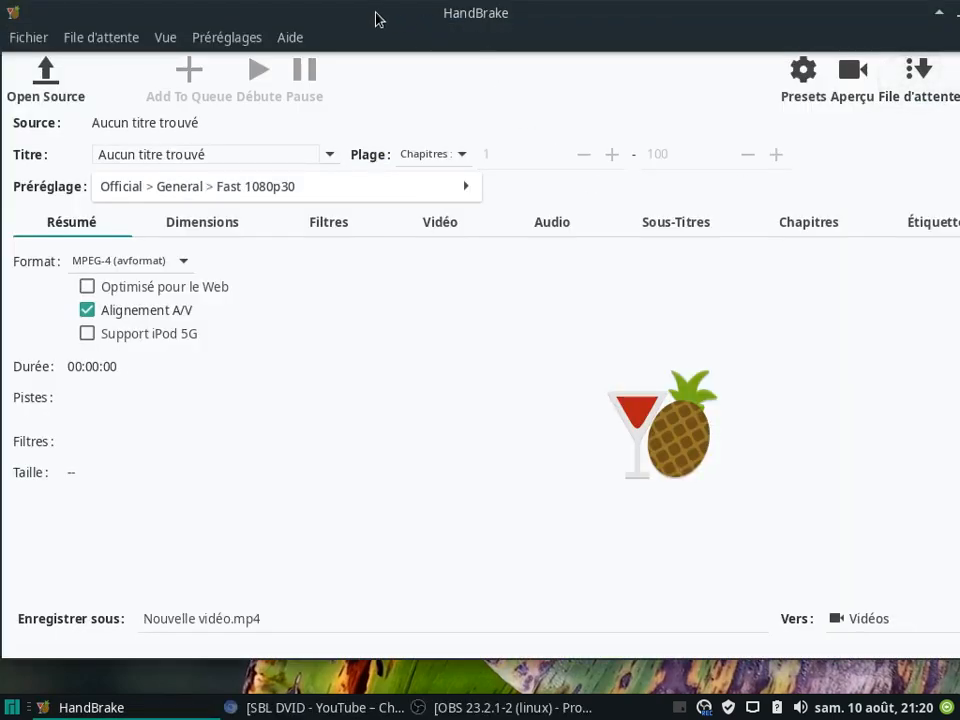
# Open IMG_0304.MOV from the Vidéos folder as the source video.
pyautogui.moveTo(381, 24); pyautogui.dragTo(445, 29)
pyautogui.click(115, 100)
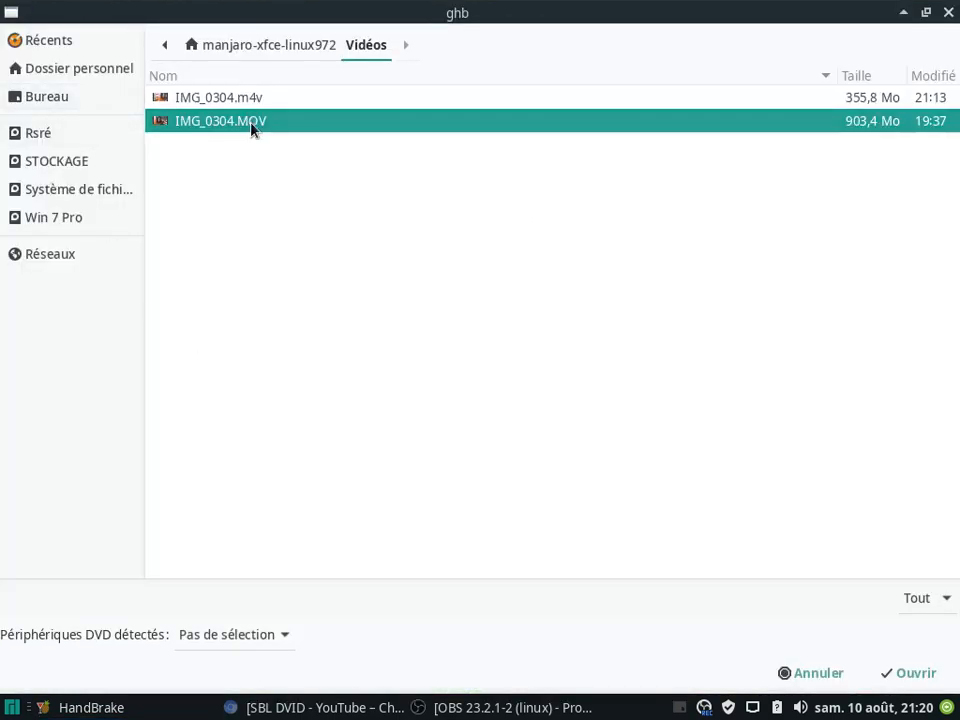
pyautogui.click(910, 670)
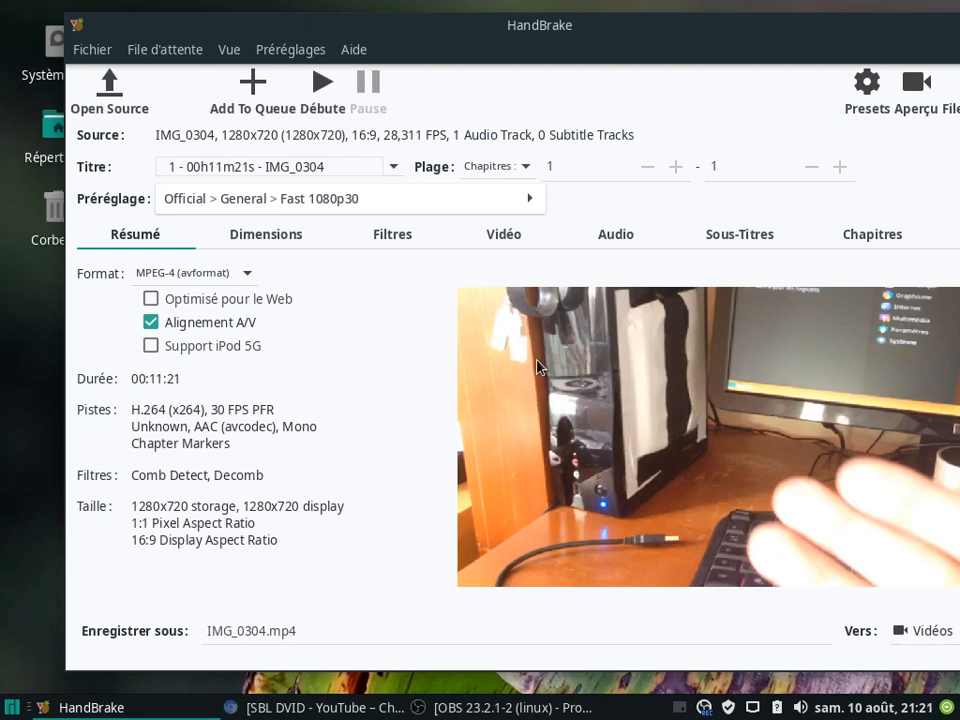
# Enable web optimisation for the MPEG-4 output and check the extension of the output file name.
pyautogui.click(149, 299)
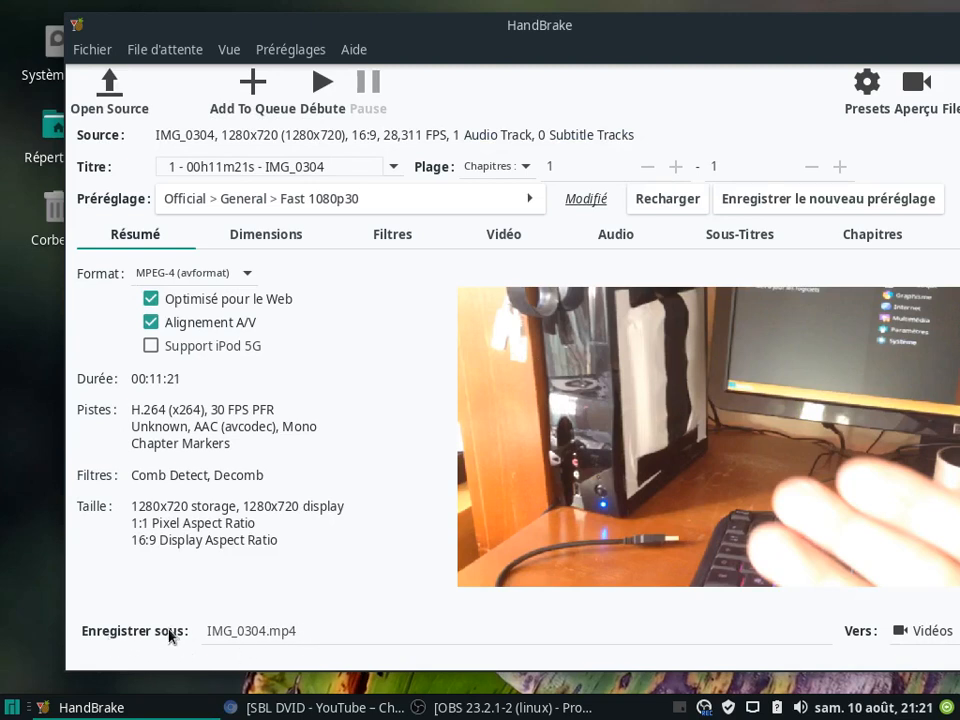
pyautogui.moveTo(297, 631); pyautogui.dragTo(265, 632)
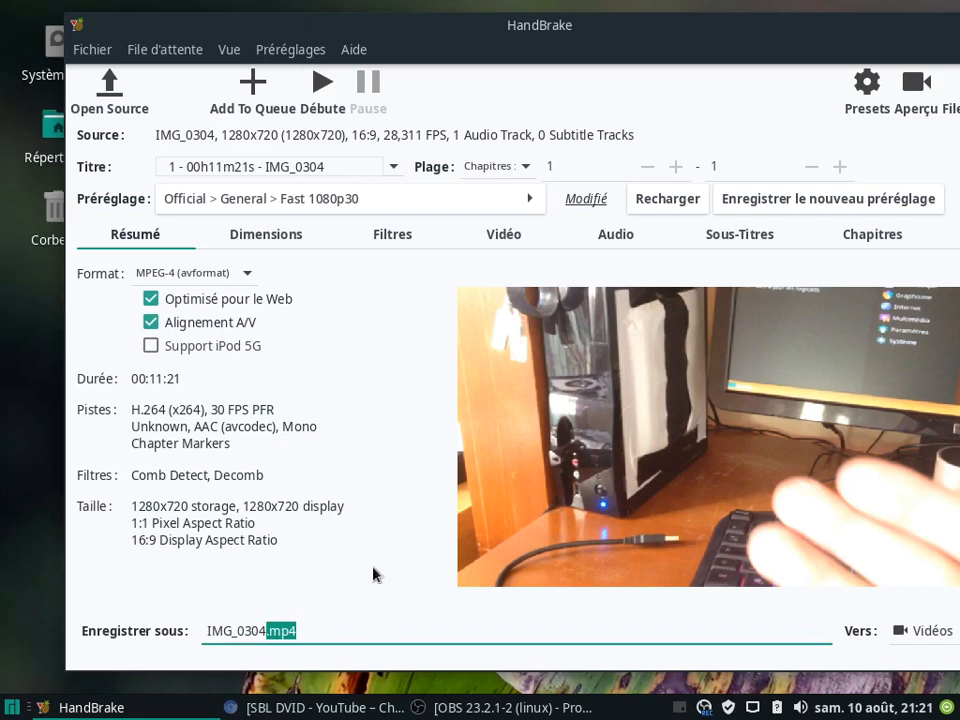
pyautogui.click(306, 630)
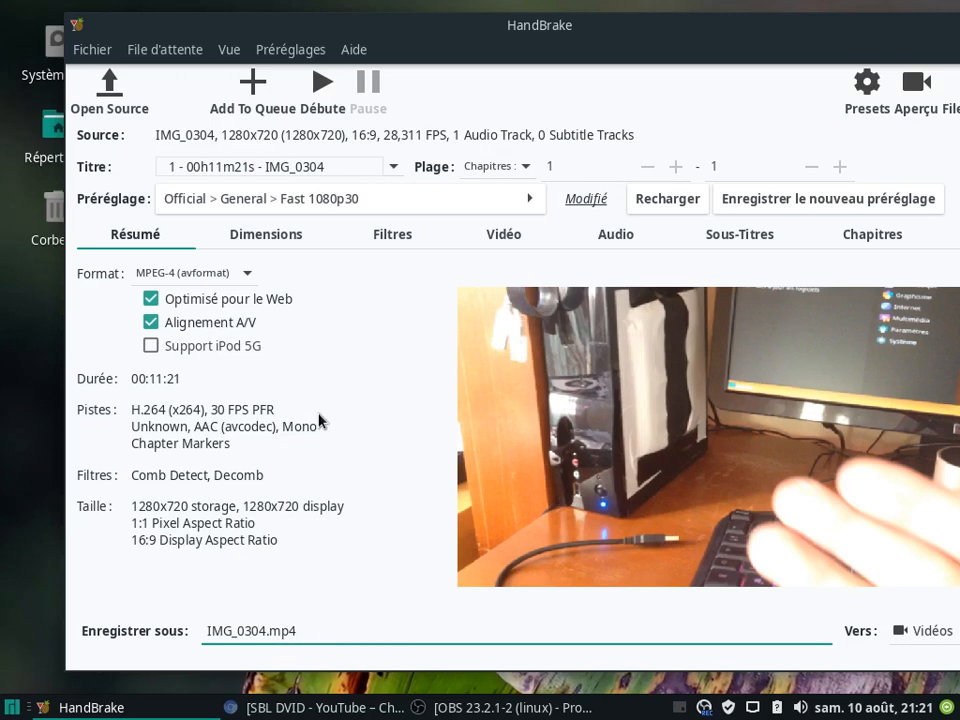
# Switch the iPod/iTunes-compatible .m4v extension for MP4 on and back off in the preferences to compare the output name.
pyautogui.click(92, 49)
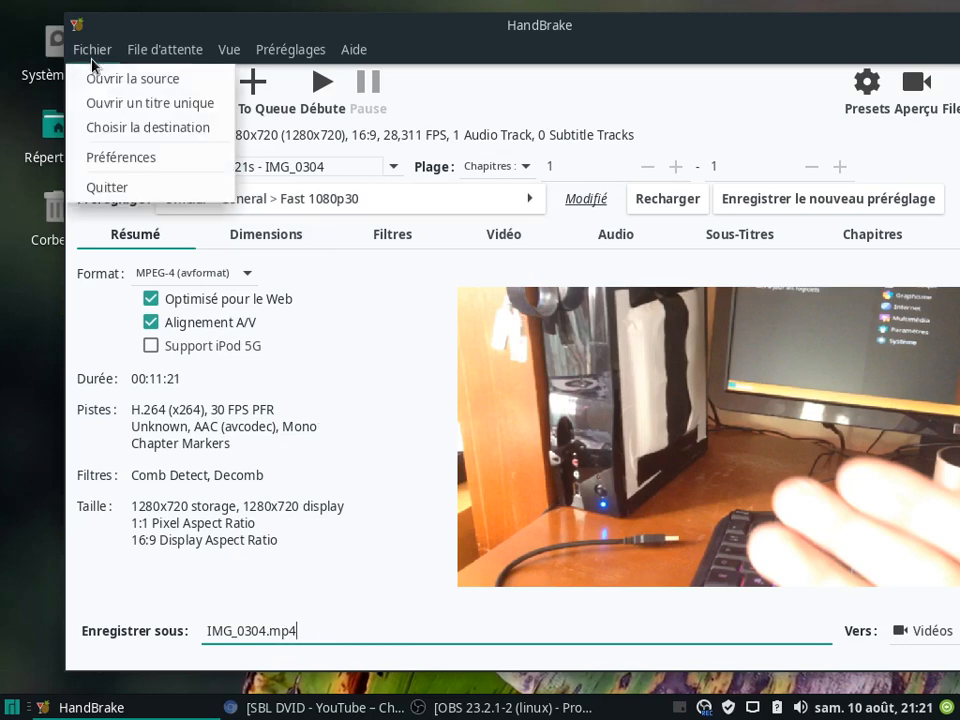
pyautogui.click(127, 158)
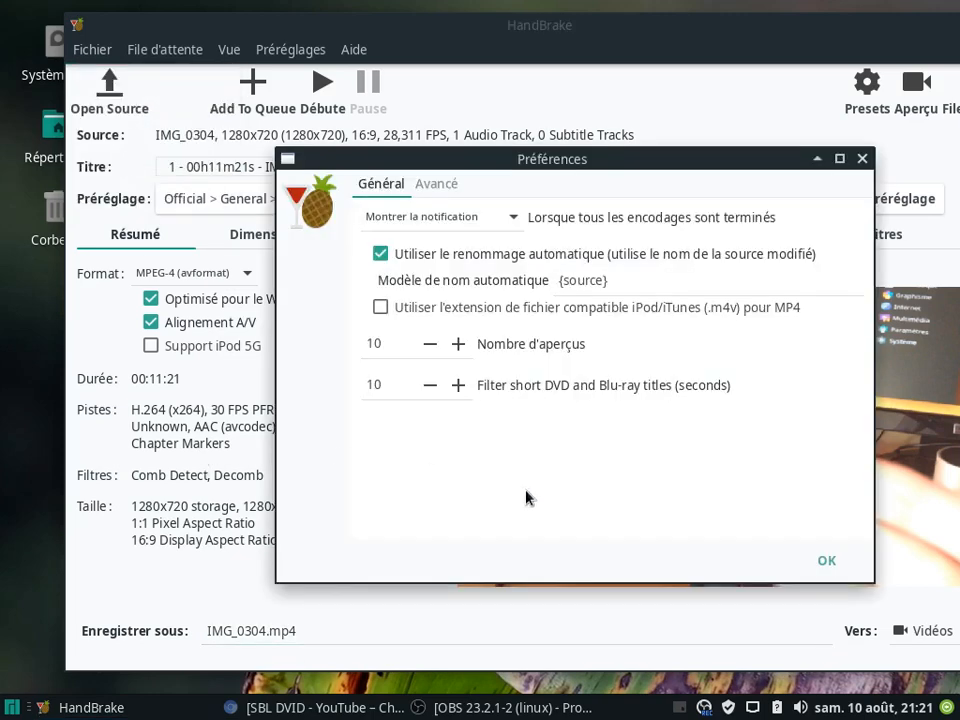
pyautogui.click(381, 308)
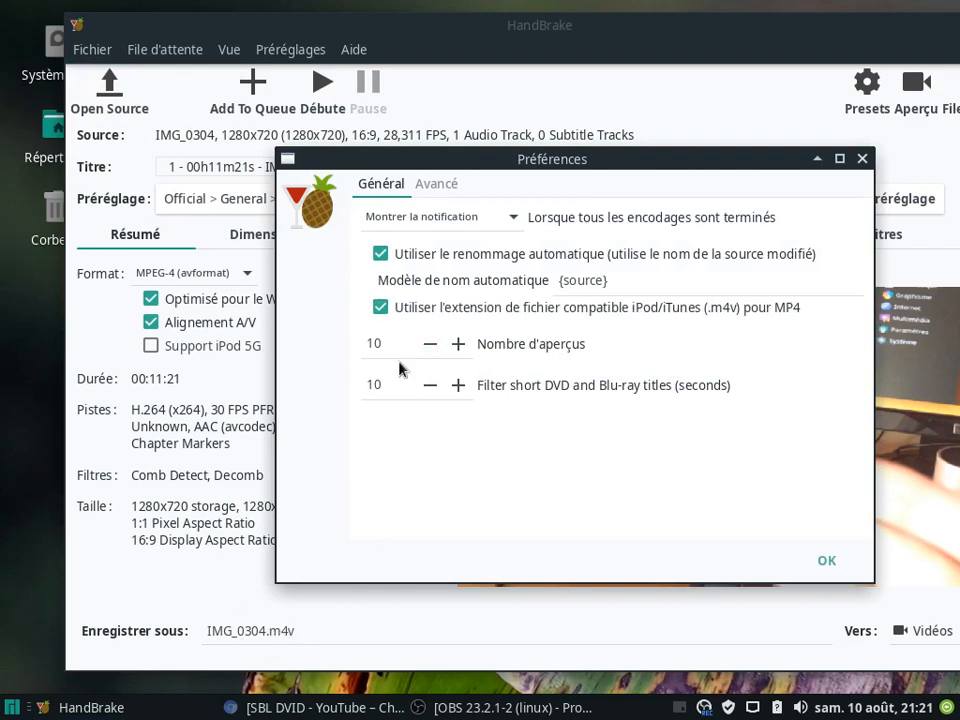
pyautogui.click(382, 309)
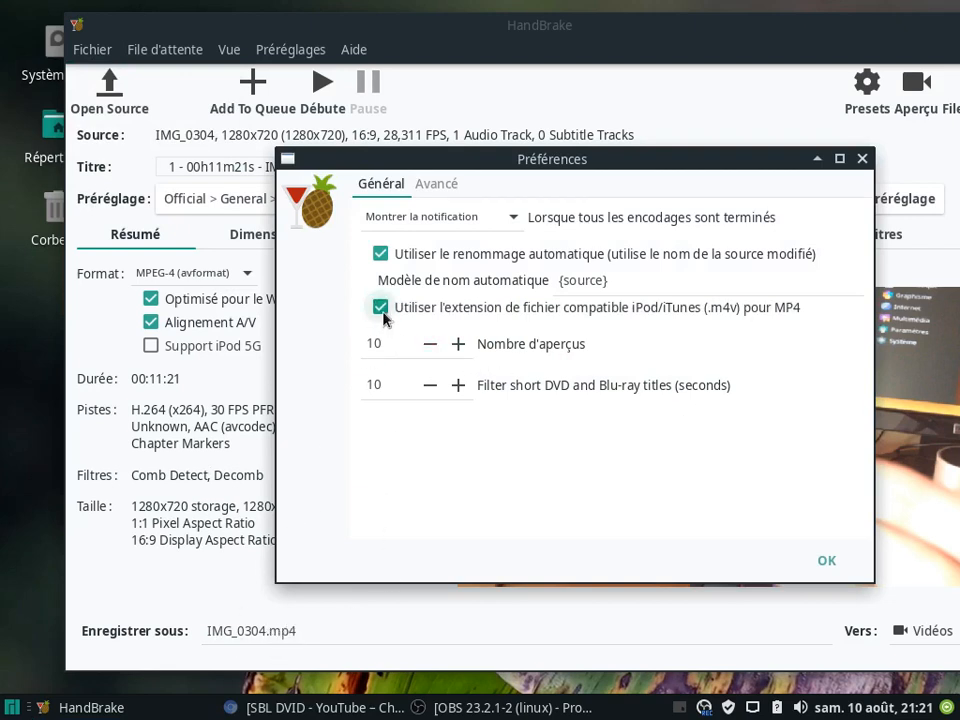
pyautogui.click(824, 561)
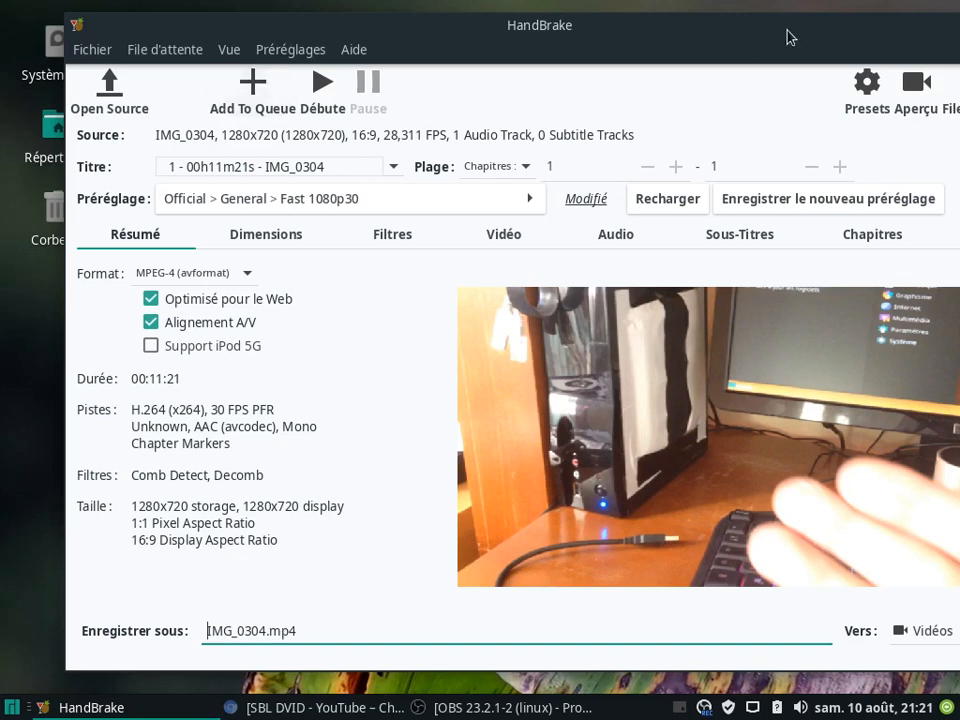
# Close HandBrake and switch to the OBS window.
pyautogui.moveTo(816, 30); pyautogui.dragTo(524, 78)
pyautogui.click(778, 75)
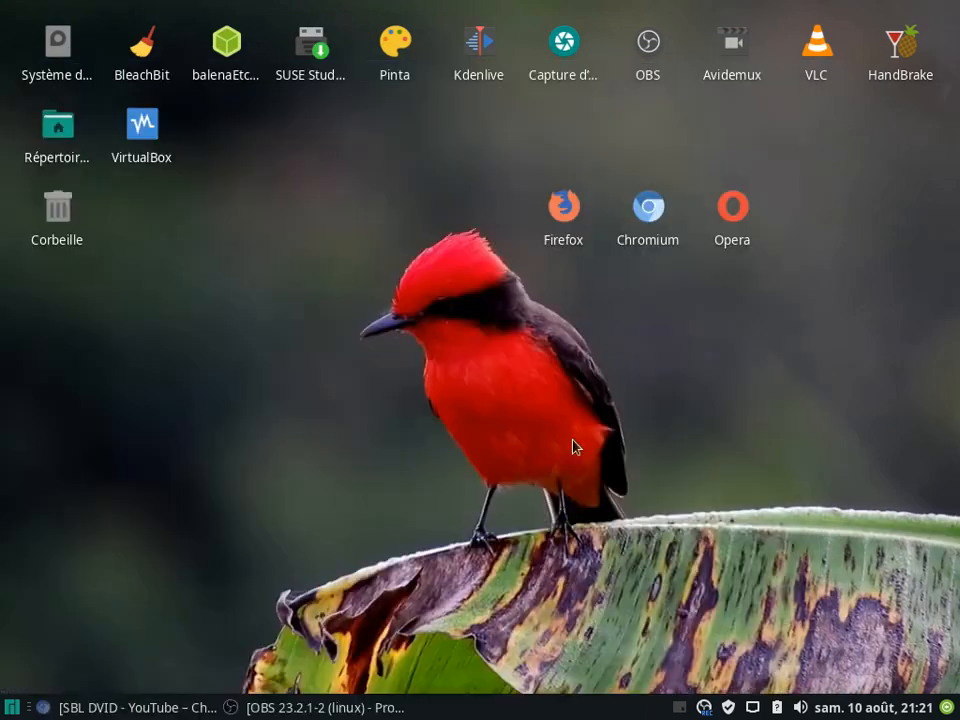
pyautogui.click(288, 705)
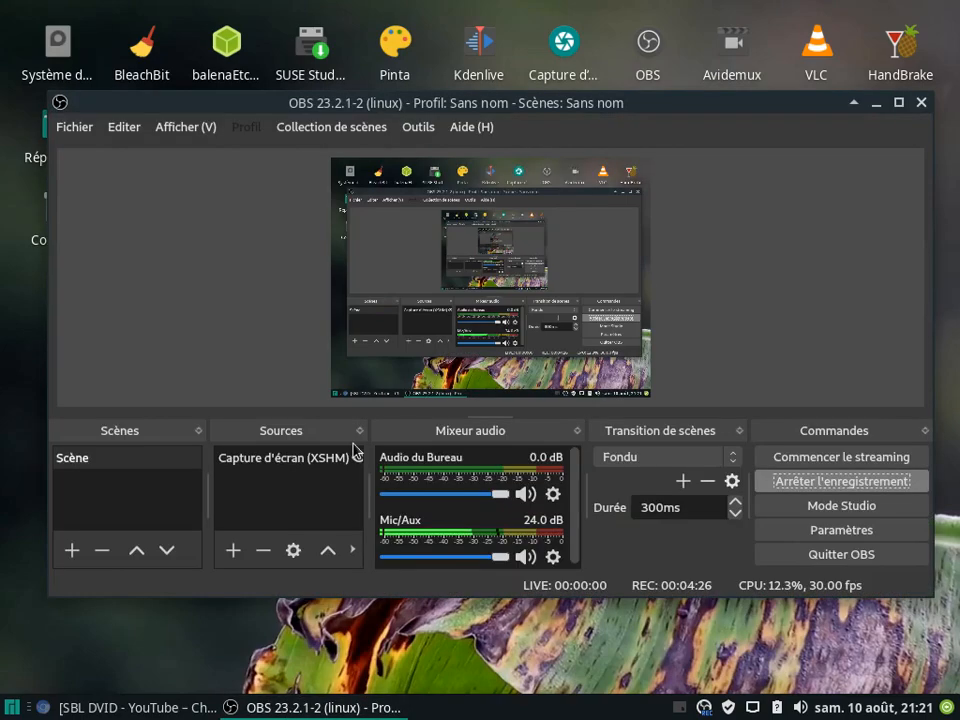